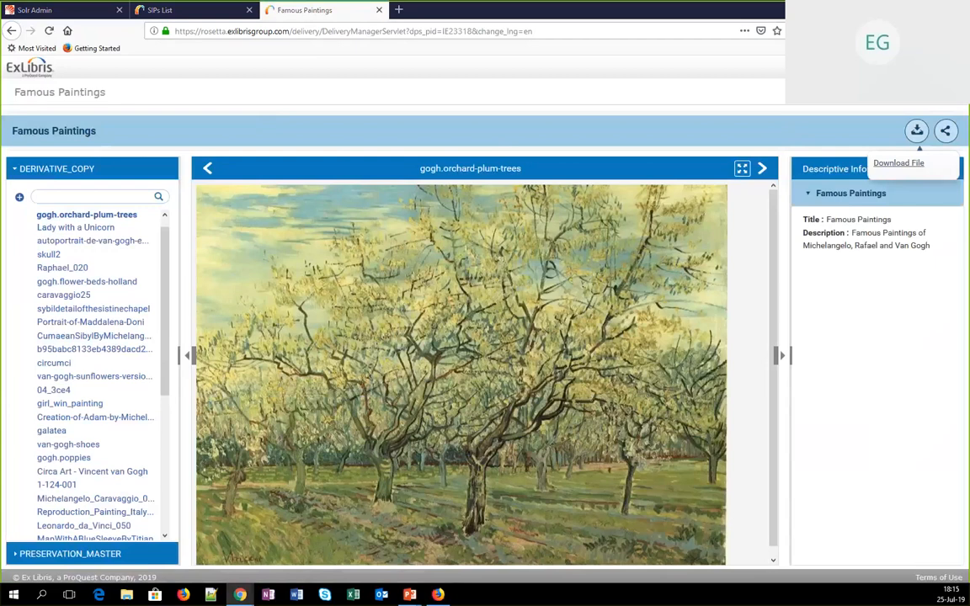
Switch to Rosetta Administration and open the Default Representation Profile for editing in the representation profile configuration
{"action": "left_click_drag", "start_coordinate": [571, 56], "coordinate": [571, 52]}
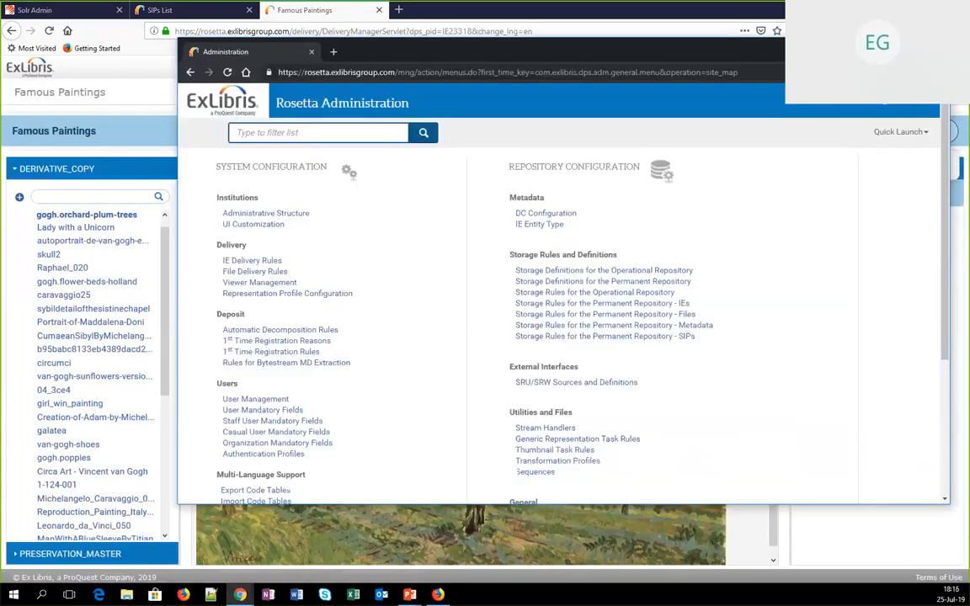
{"action": "double_click", "coordinate": [571, 52]}
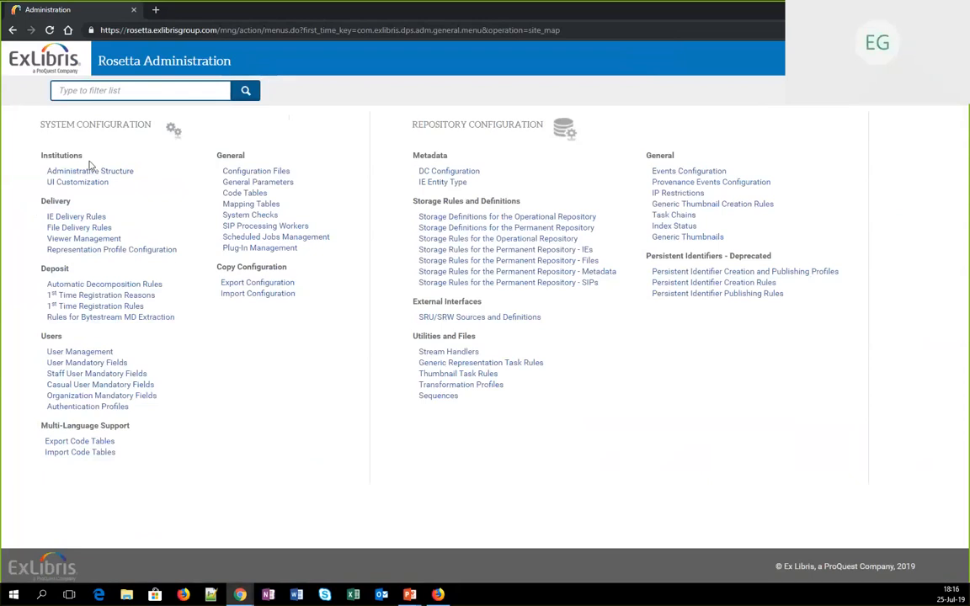
{"action": "left_click", "coordinate": [92, 251]}
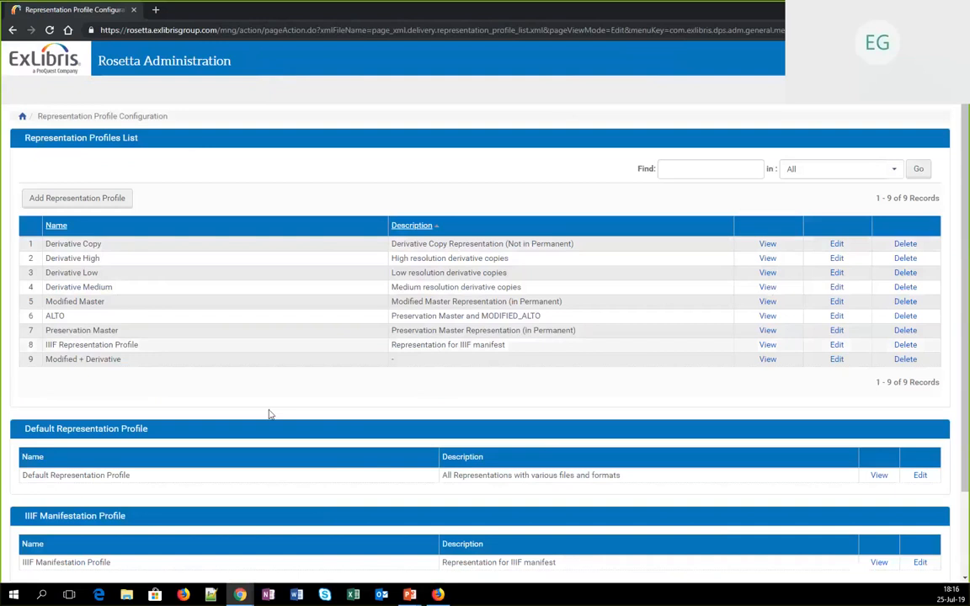
{"action": "scroll", "coordinate": [340, 406], "scroll_direction": "down", "scroll_amount": 2}
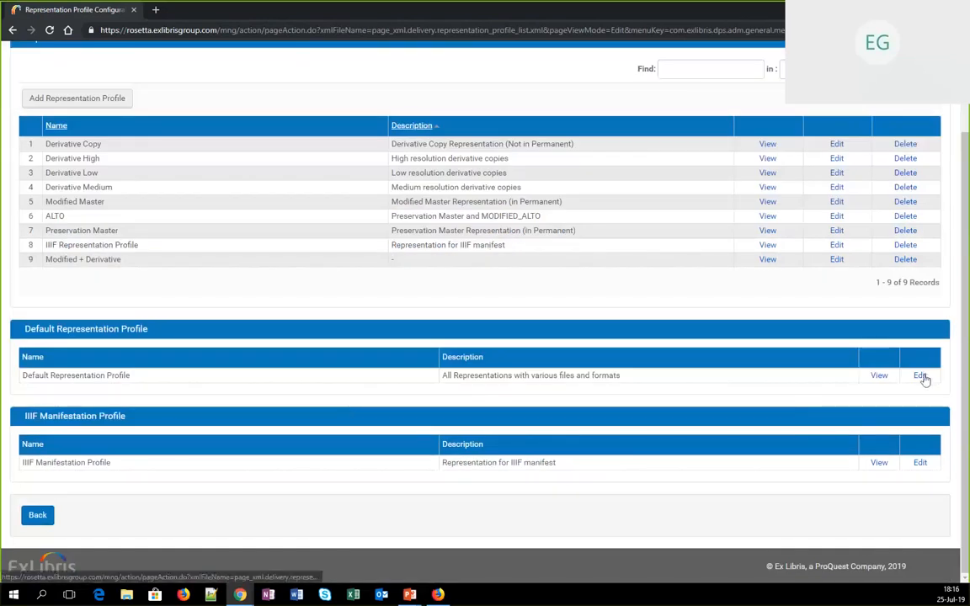
{"action": "left_click", "coordinate": [894, 378]}
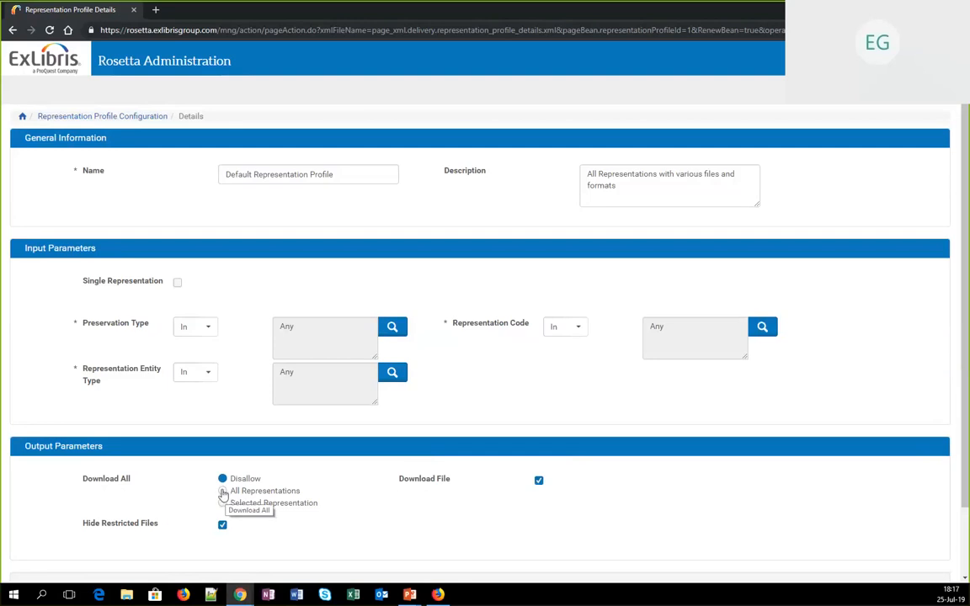
Set the profile's Download All option to Selected Representation, disable Download File, and save the profile
{"action": "left_click", "coordinate": [223, 494]}
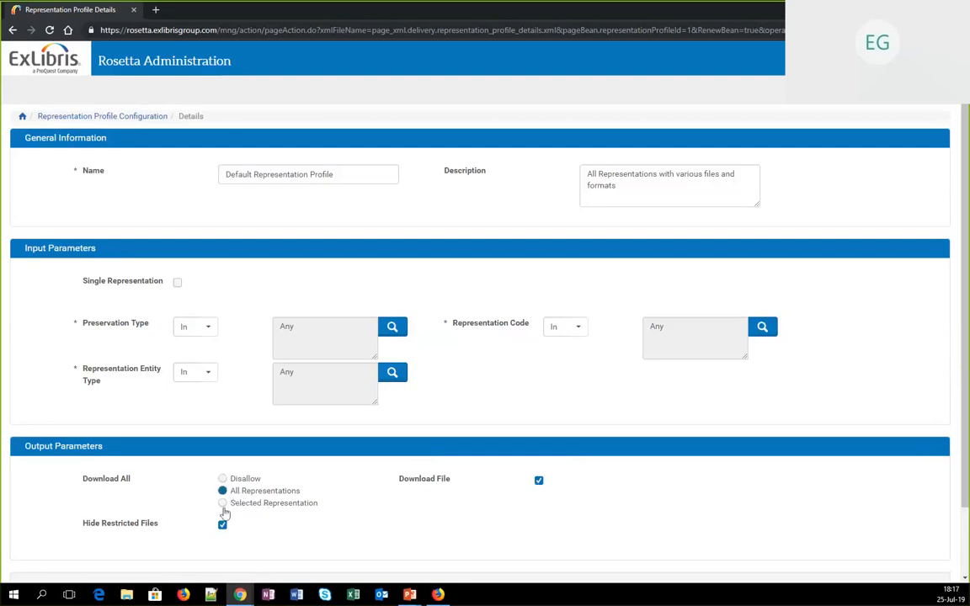
{"action": "left_click", "coordinate": [223, 504]}
{"action": "left_click", "coordinate": [538, 482]}
{"action": "scroll", "coordinate": [589, 522], "scroll_direction": "down", "scroll_amount": 2}
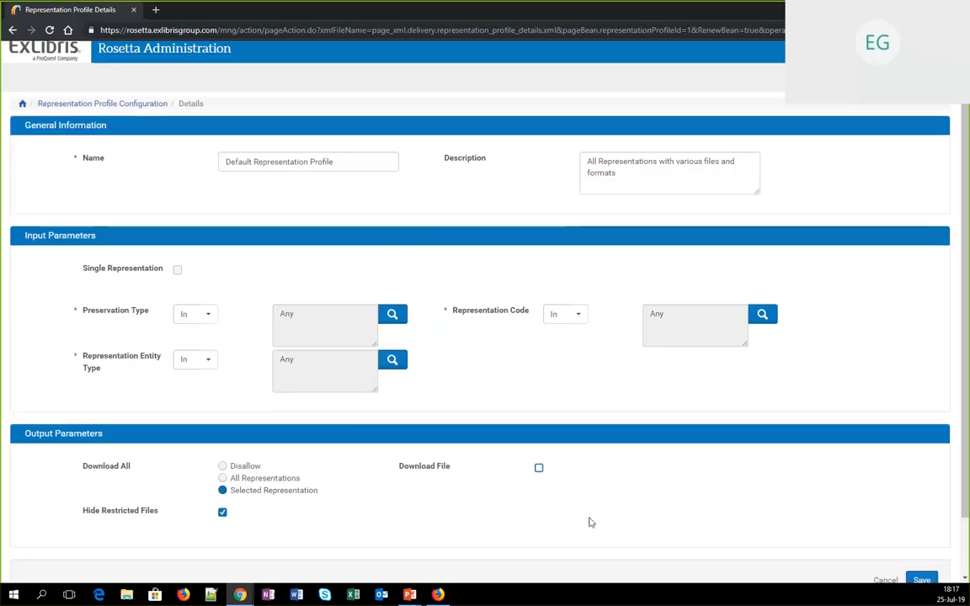
{"action": "left_click", "coordinate": [920, 516]}
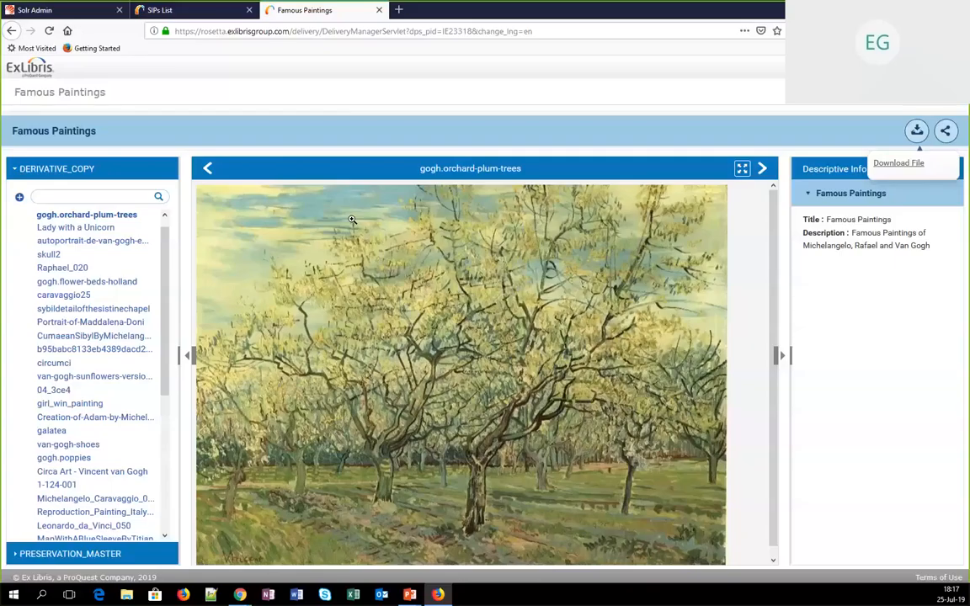
Reload the Famous Paintings viewer page in Firefox and check the download options for DERIVATIVE_COPY and PRESERVATION_MASTER
{"action": "key", "text": "ctrl+l"}
{"action": "key", "text": "Return"}
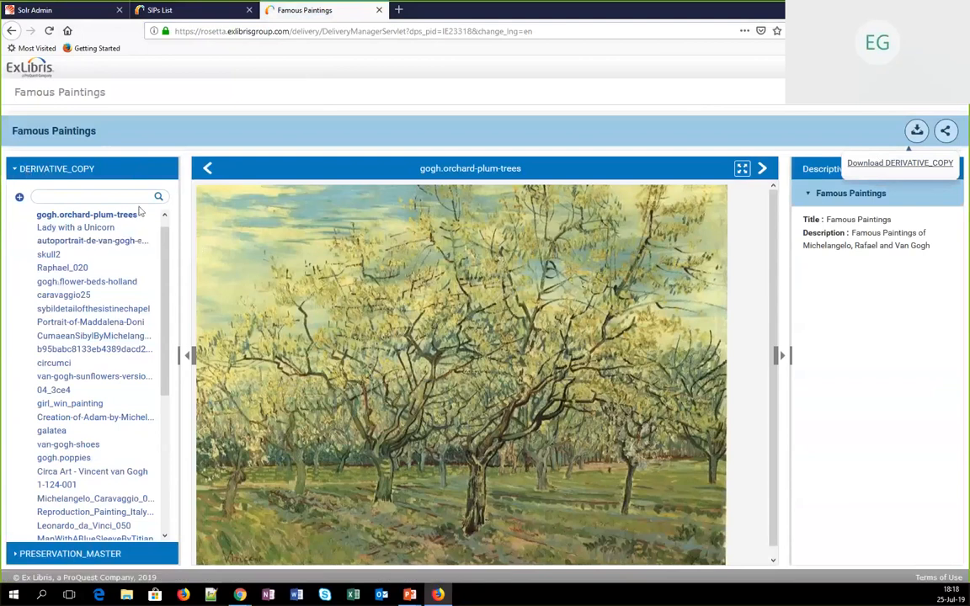
{"action": "left_click", "coordinate": [17, 171]}
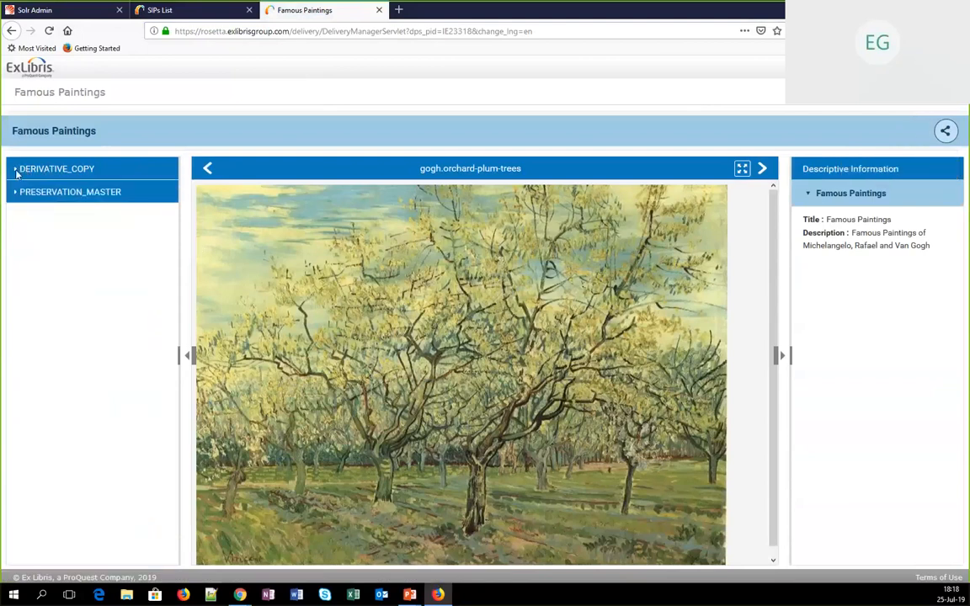
{"action": "left_click", "coordinate": [17, 193]}
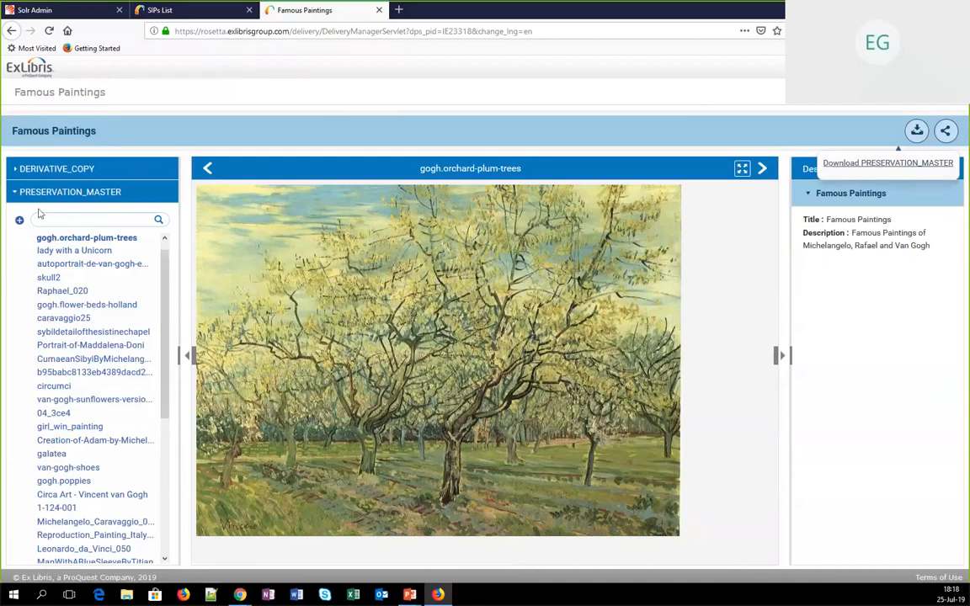
{"action": "left_click", "coordinate": [15, 192]}
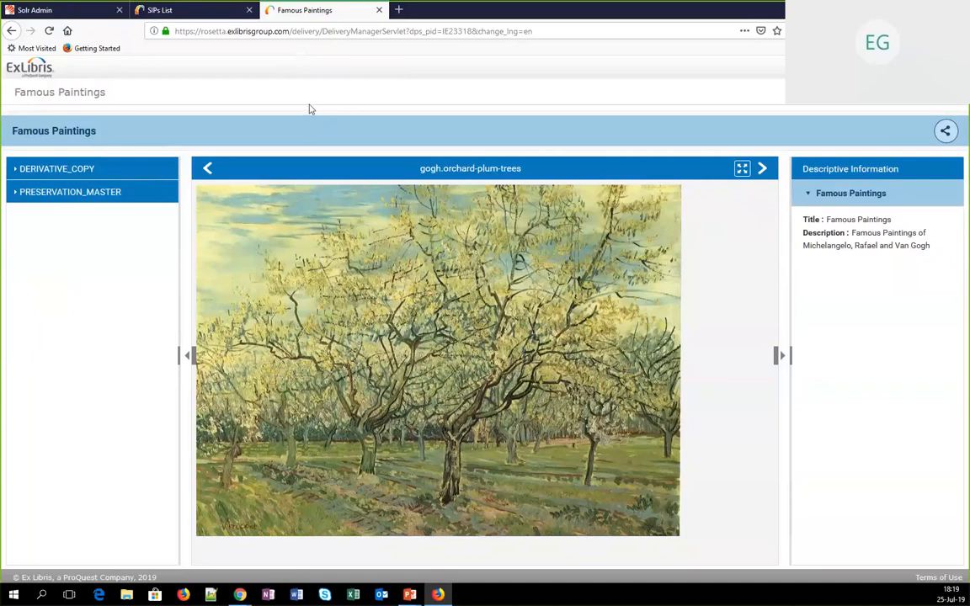
Return to Rosetta Administration and open the Streamgate rule for editing in the File Delivery Rules
{"action": "key", "text": "alt+Tab"}
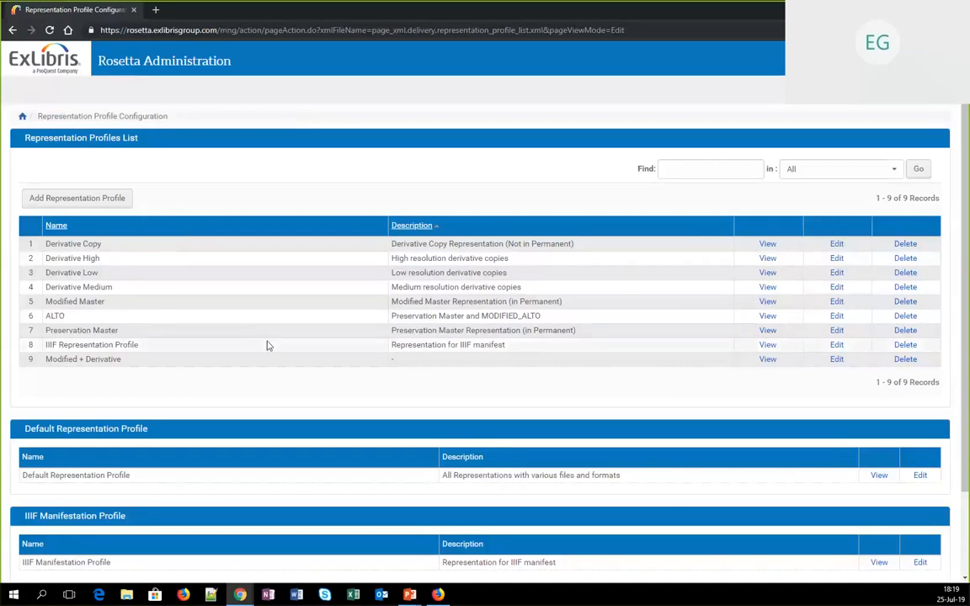
{"action": "left_click", "coordinate": [23, 118]}
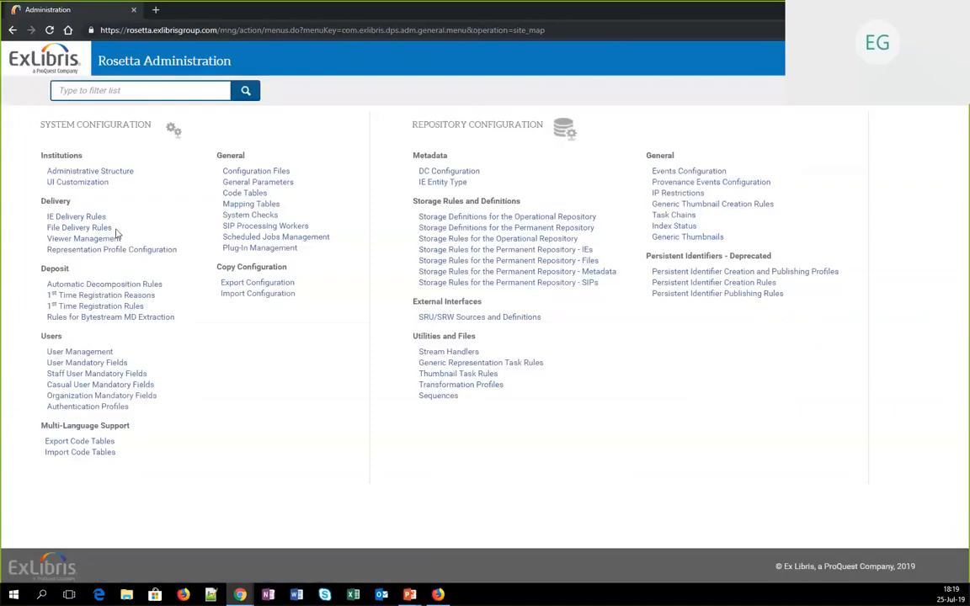
{"action": "left_click", "coordinate": [105, 228]}
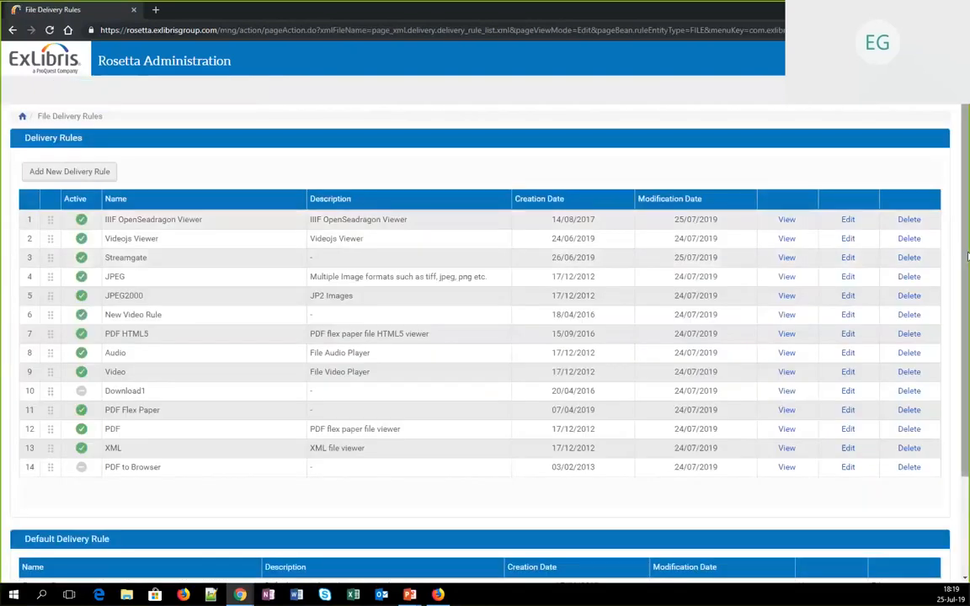
{"action": "left_click", "coordinate": [849, 258]}
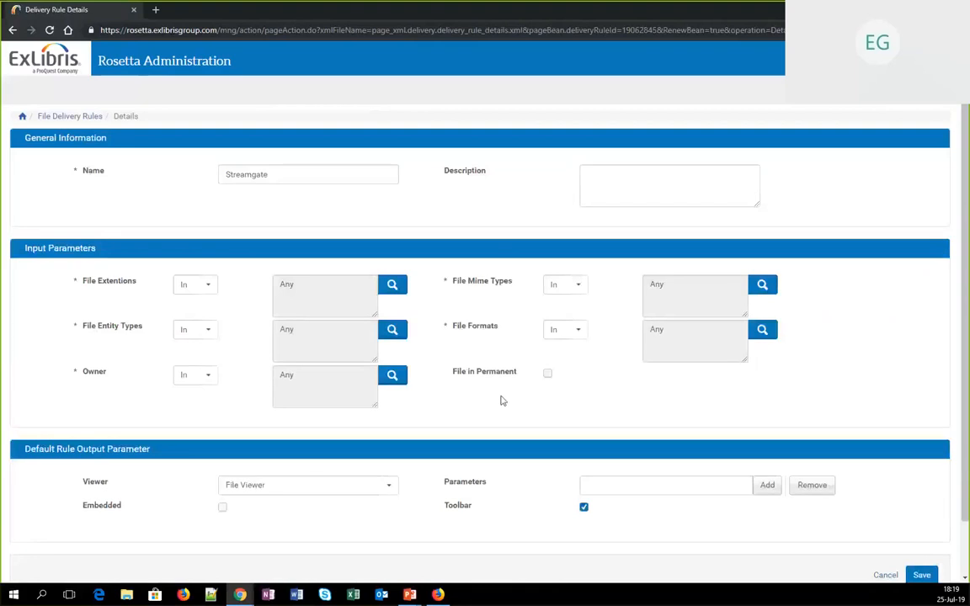
Add the output parameter direct=false to the Streamgate file delivery rule and save it
{"action": "left_click", "coordinate": [636, 483]}
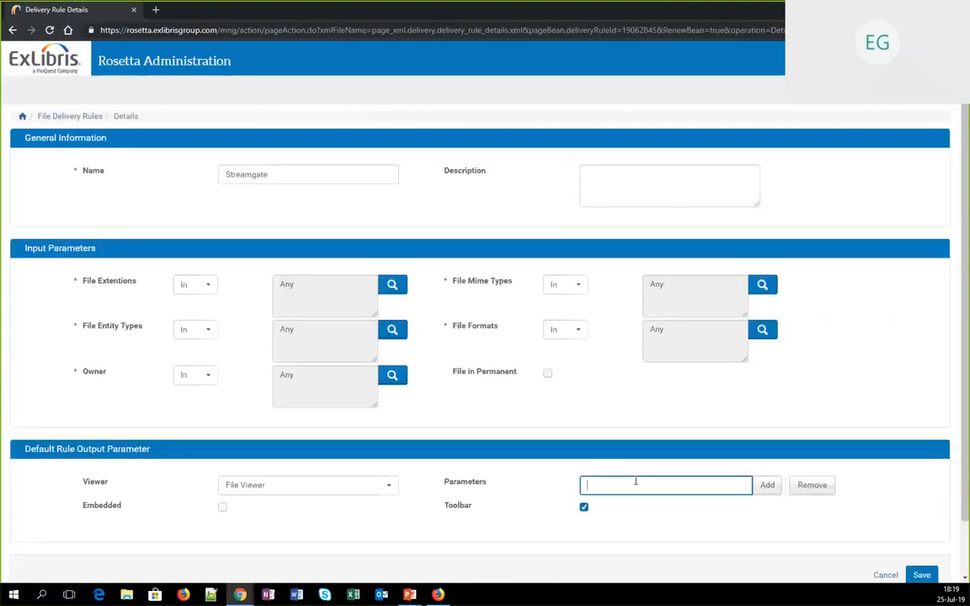
{"action": "type", "text": "direct=false"}
{"action": "left_click", "coordinate": [767, 487]}
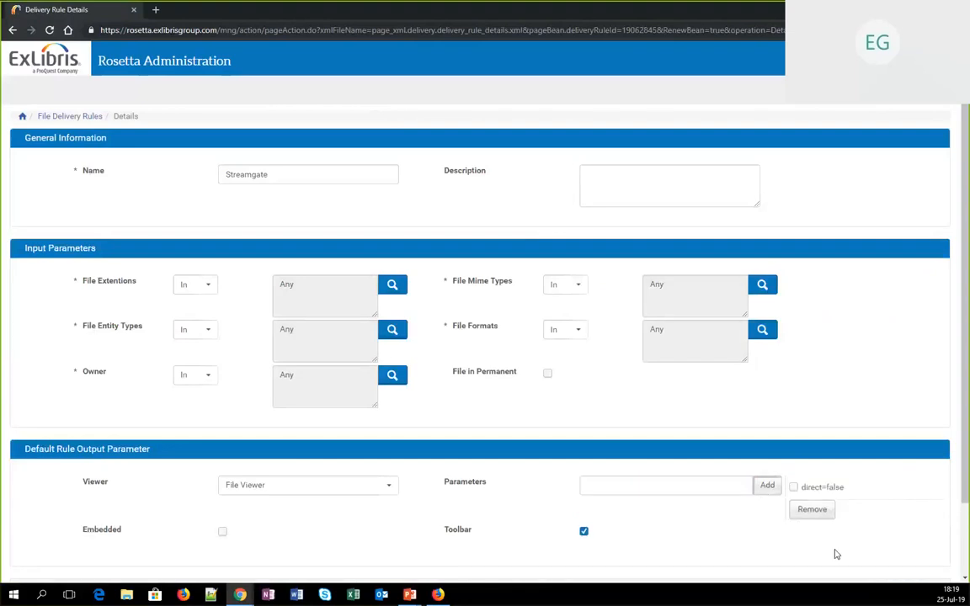
{"action": "scroll", "coordinate": [837, 553], "scroll_direction": "down", "scroll_amount": 1}
{"action": "scroll", "coordinate": [836, 554], "scroll_direction": "down", "scroll_amount": 1}
{"action": "left_click", "coordinate": [921, 544]}
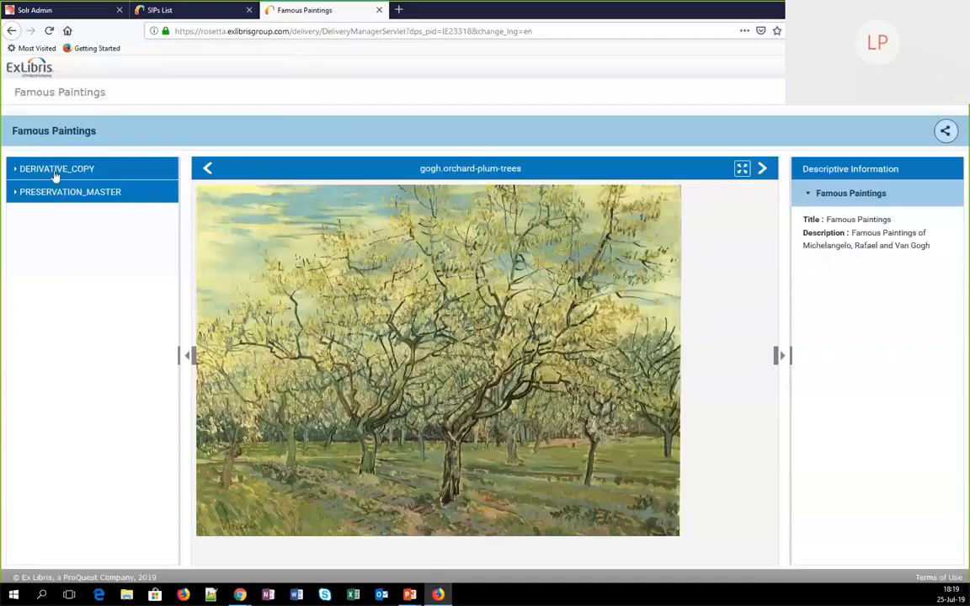
Reload the Famous Paintings page in Firefox and examine how the DERIVATIVE_COPY image gogh.orchard-plum-trees is delivered
{"action": "left_click", "coordinate": [53, 172]}
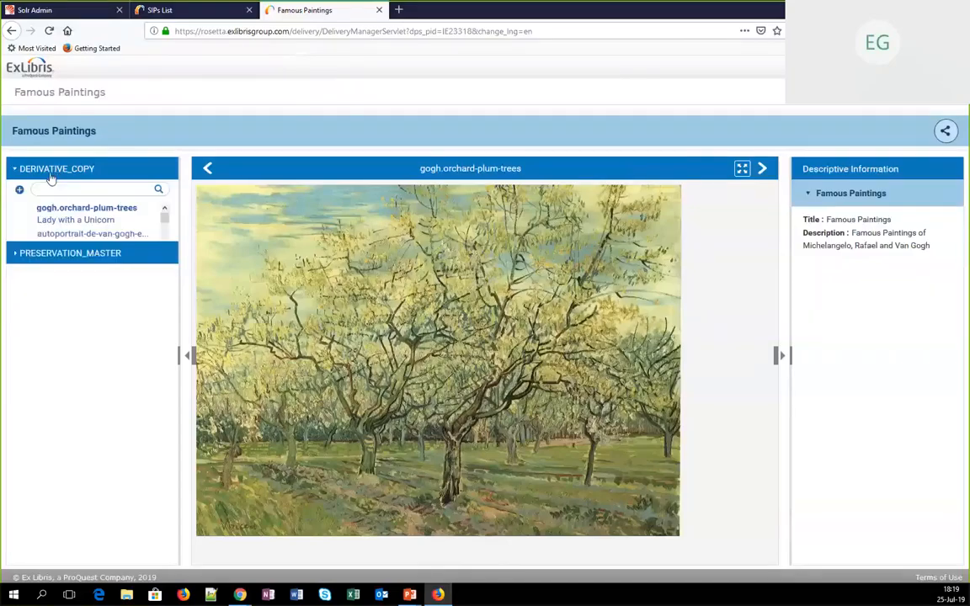
{"action": "left_click", "coordinate": [294, 31]}
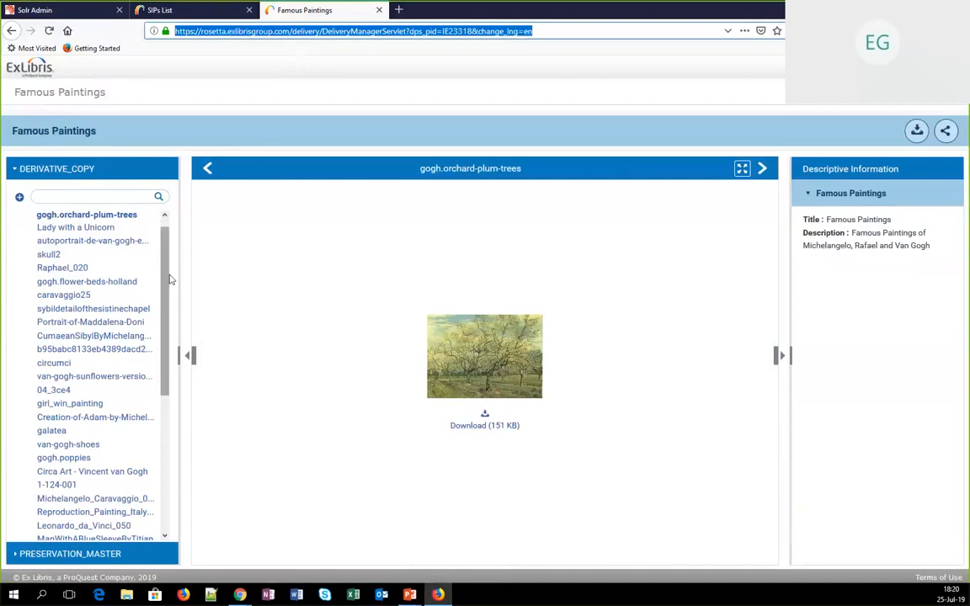
{"action": "left_click", "coordinate": [393, 31]}
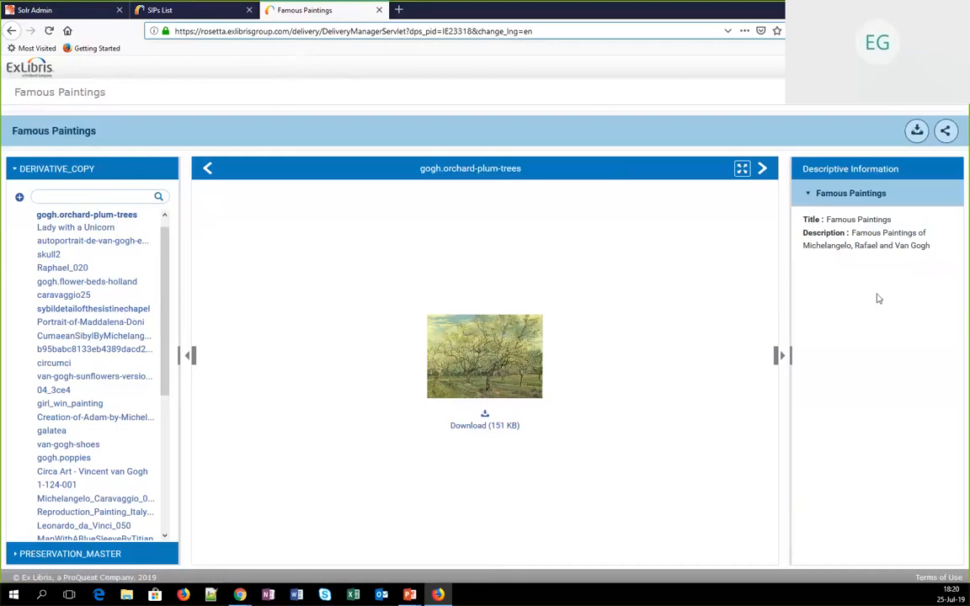
Switch to Rosetta Administration and open the Default for Staff rule for editing in the IE Delivery Rules
{"action": "left_click", "coordinate": [495, 221]}
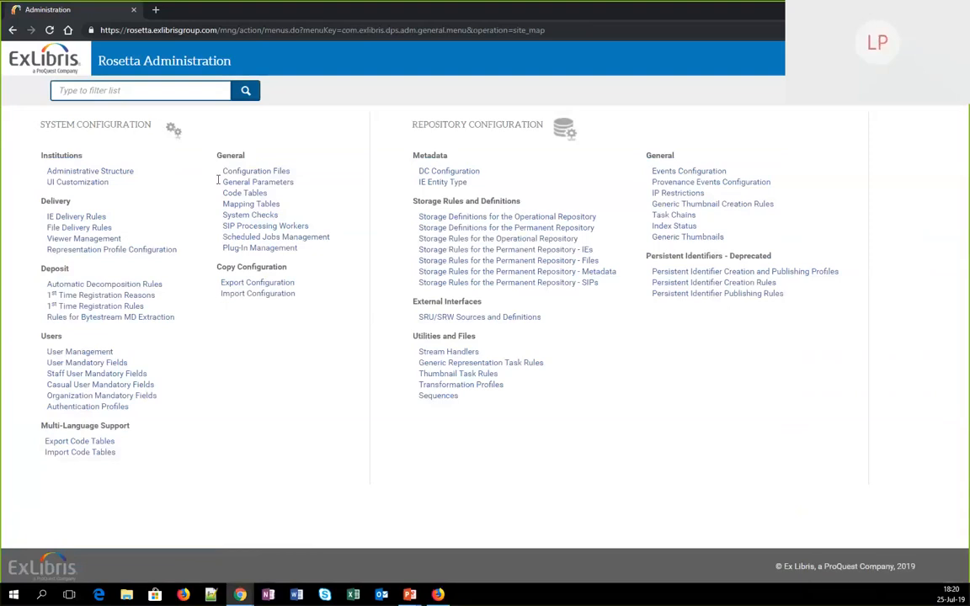
{"action": "left_click", "coordinate": [79, 218]}
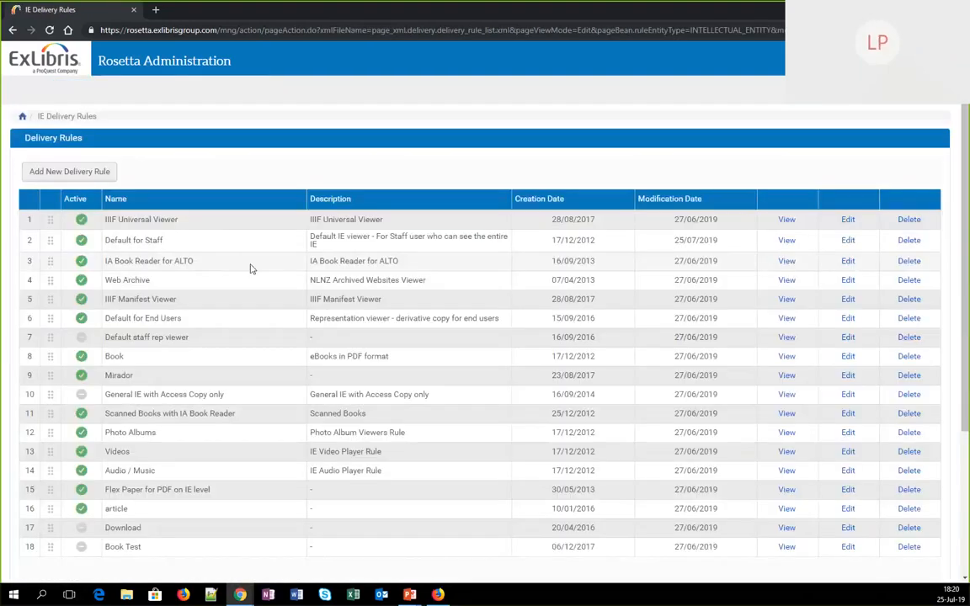
{"action": "left_click", "coordinate": [848, 241]}
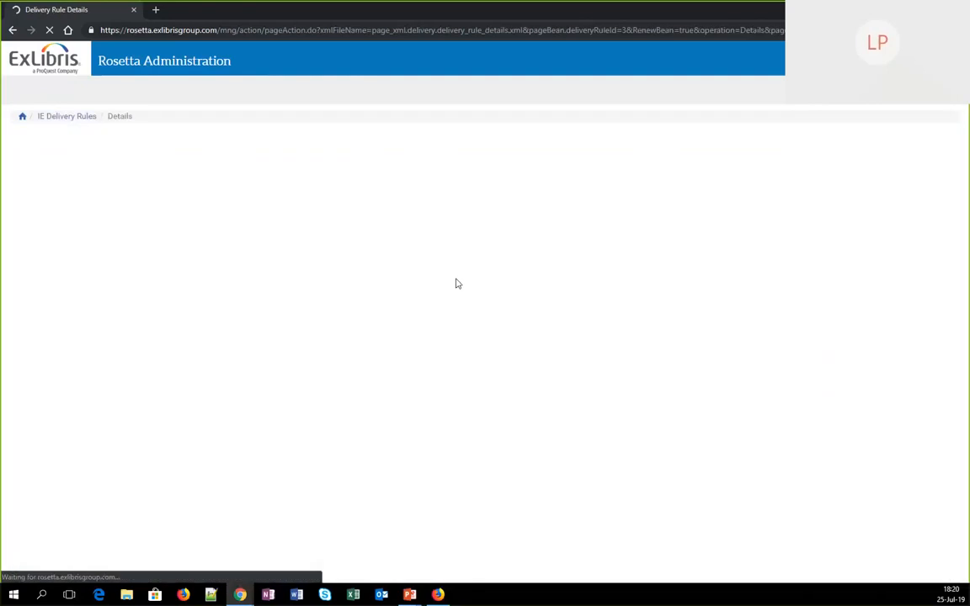
{"action": "scroll", "coordinate": [433, 361], "scroll_direction": "down", "scroll_amount": 2}
{"action": "scroll", "coordinate": [468, 437], "scroll_direction": "down", "scroll_amount": 1}
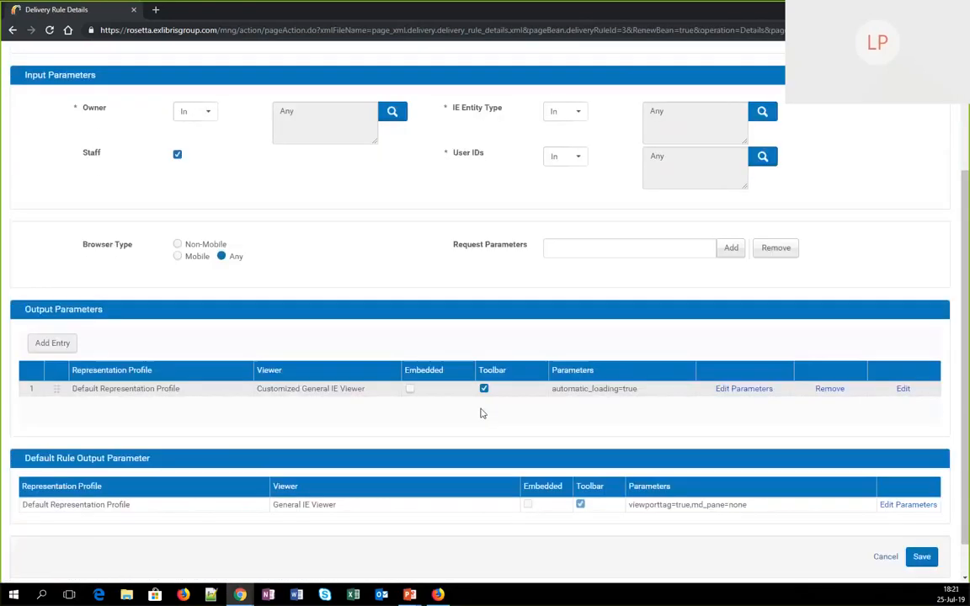
{"action": "left_click", "coordinate": [903, 390]}
{"action": "left_click", "coordinate": [671, 246]}
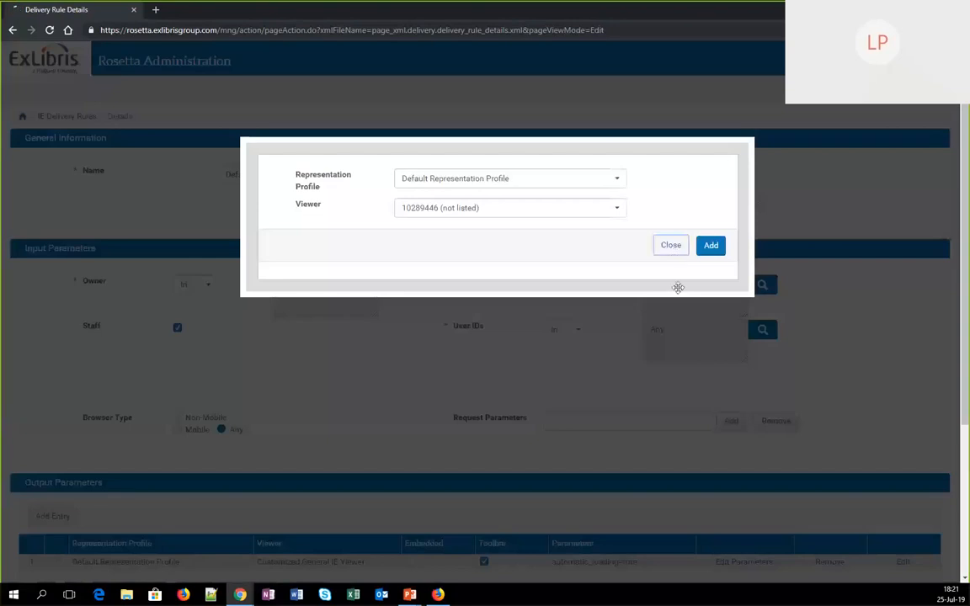
Add the parameter md_pane=none to the rule's Customized General IE Viewer output entry and save the delivery rule
{"action": "scroll", "coordinate": [751, 454], "scroll_direction": "down", "scroll_amount": 2}
{"action": "left_click", "coordinate": [746, 448]}
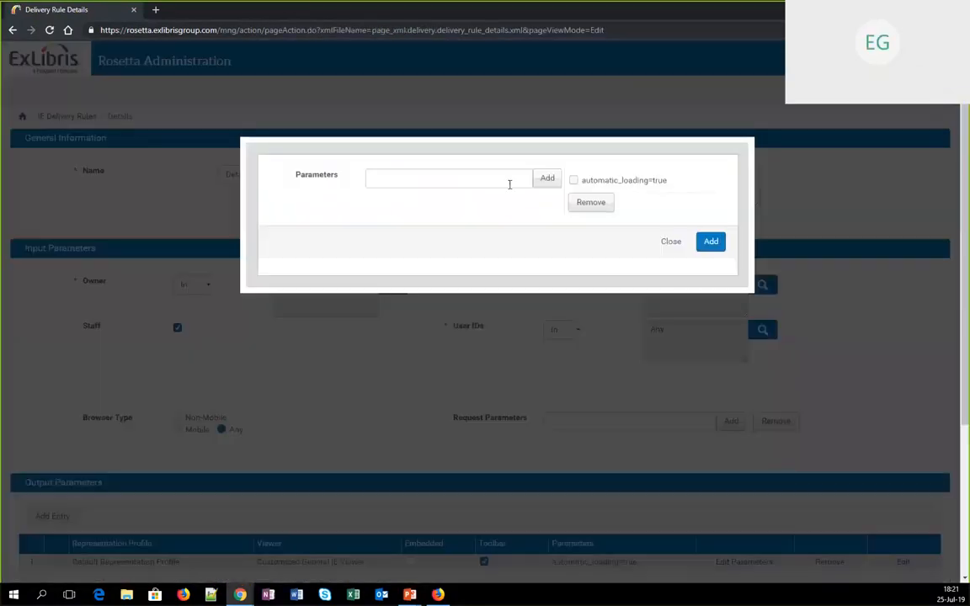
{"action": "left_click", "coordinate": [500, 178]}
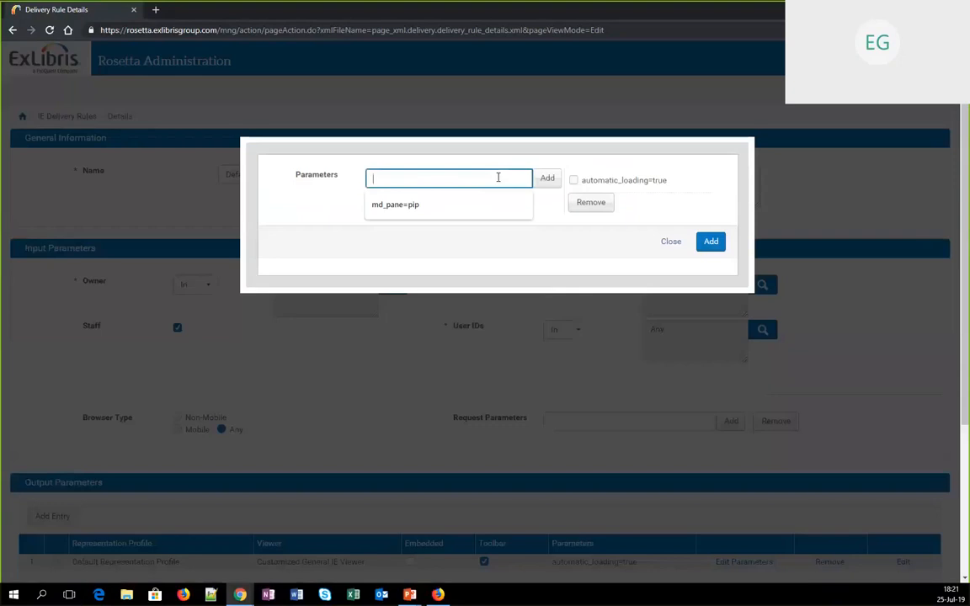
{"action": "type", "text": "md_pane=none"}
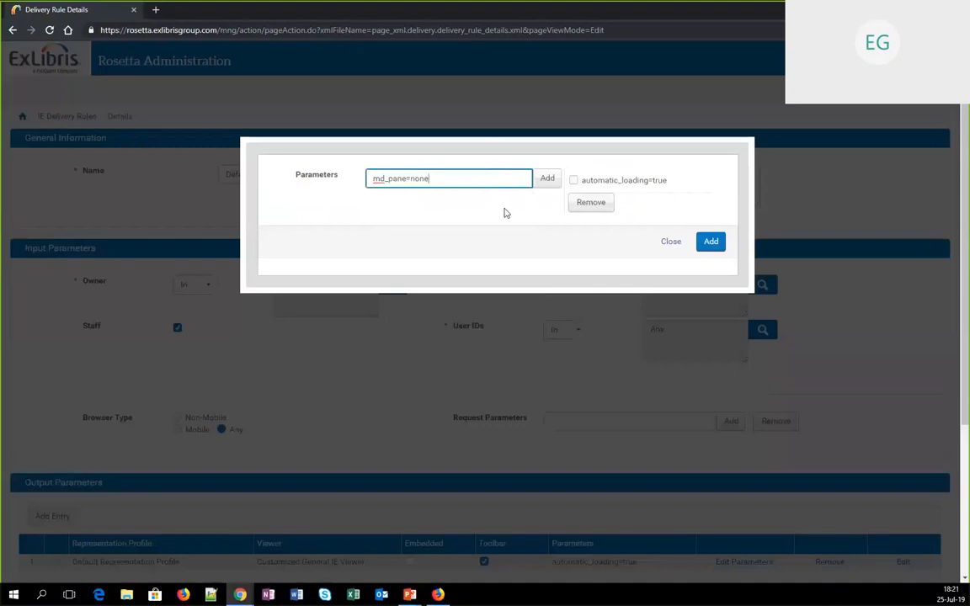
{"action": "left_click", "coordinate": [547, 179]}
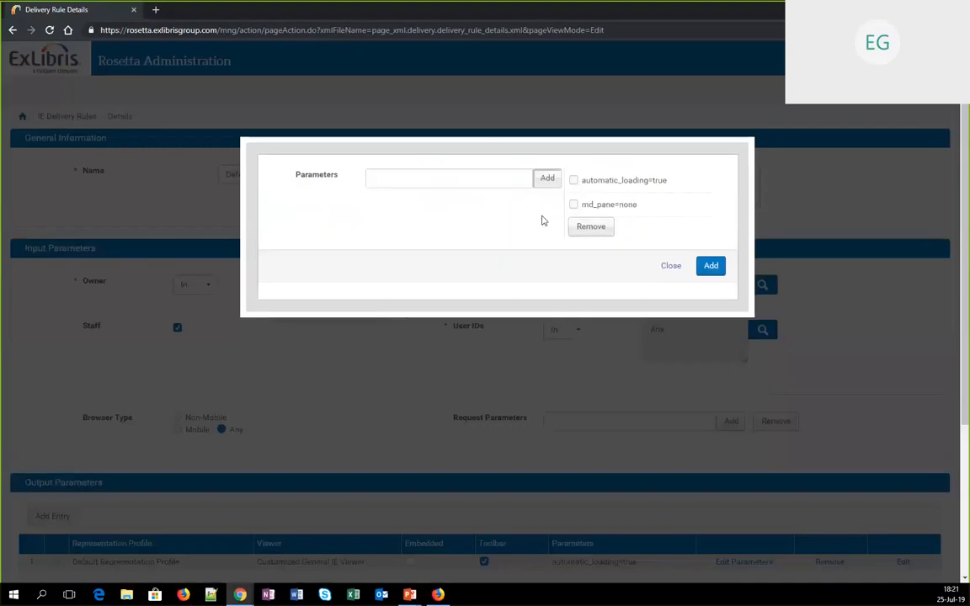
{"action": "left_click", "coordinate": [711, 268]}
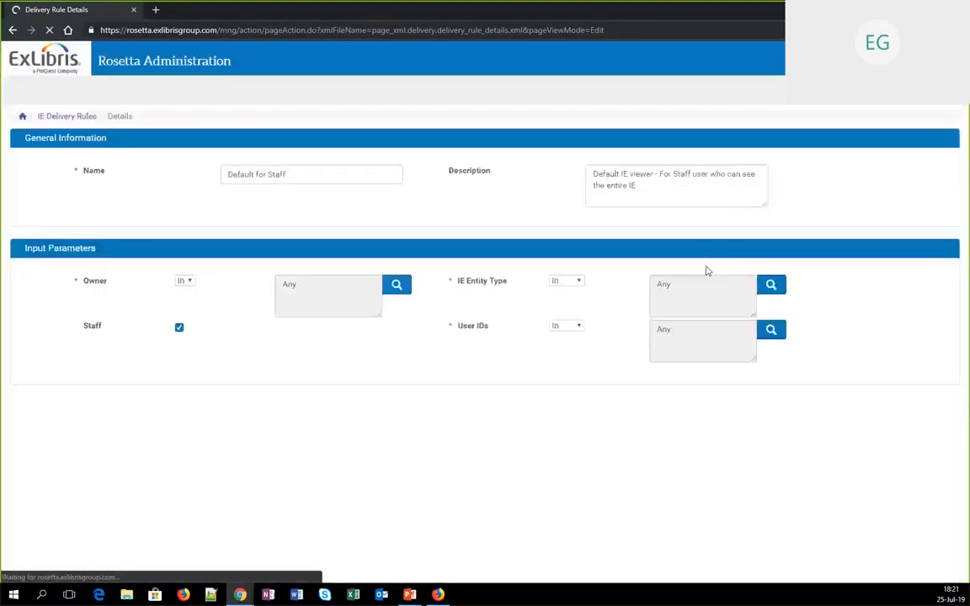
{"action": "scroll", "coordinate": [712, 370], "scroll_direction": "down", "scroll_amount": 3}
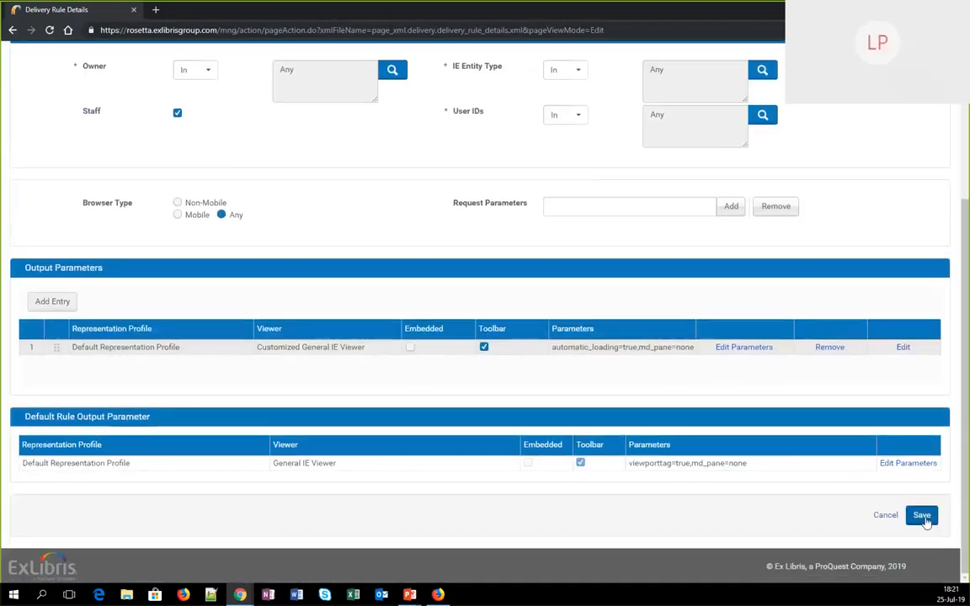
{"action": "left_click", "coordinate": [922, 516]}
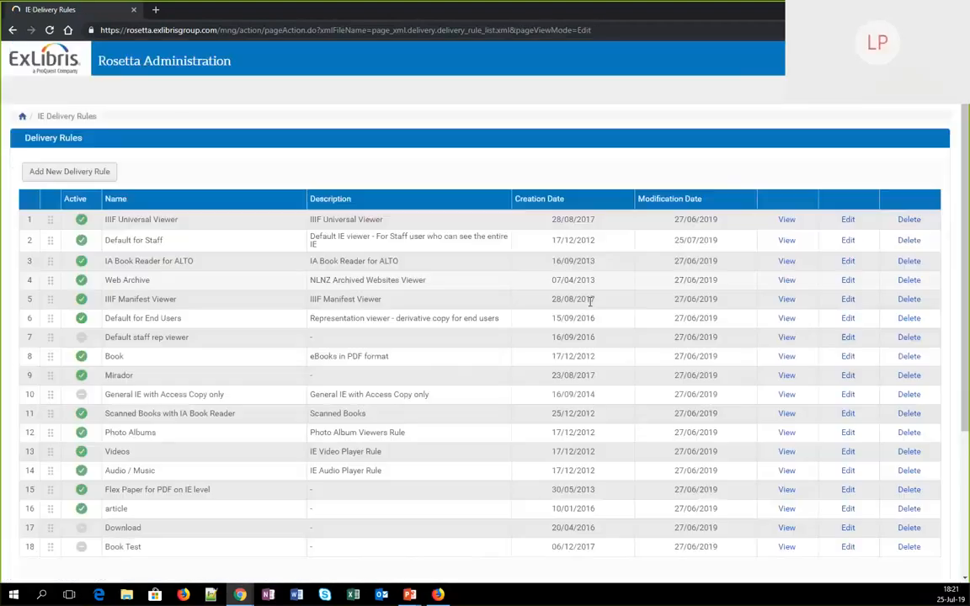
Switch to Firefox and reload the Famous Paintings page to check the metadata pane's visibility
{"action": "key", "text": "alt+Tab"}
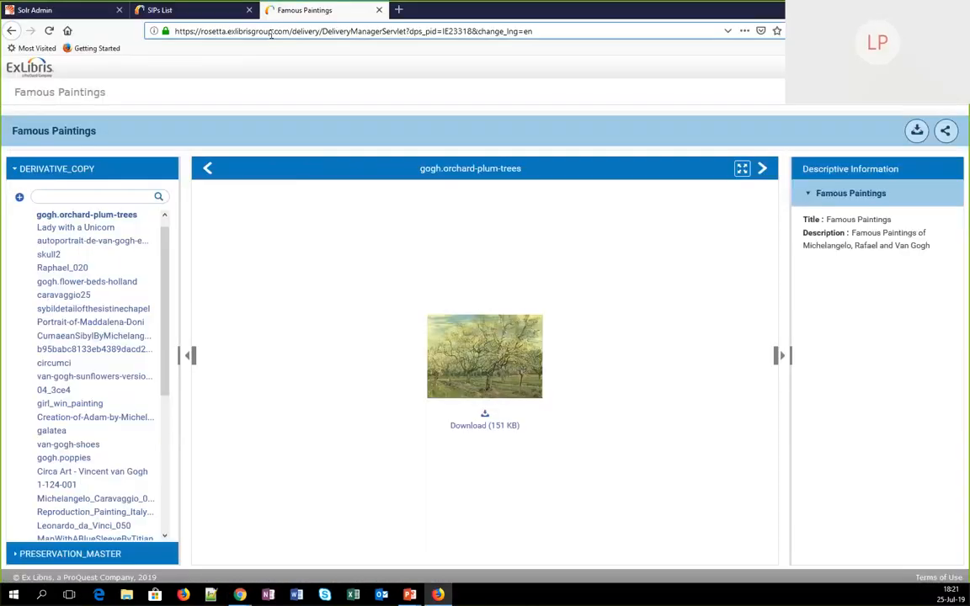
{"action": "key", "text": "Return"}
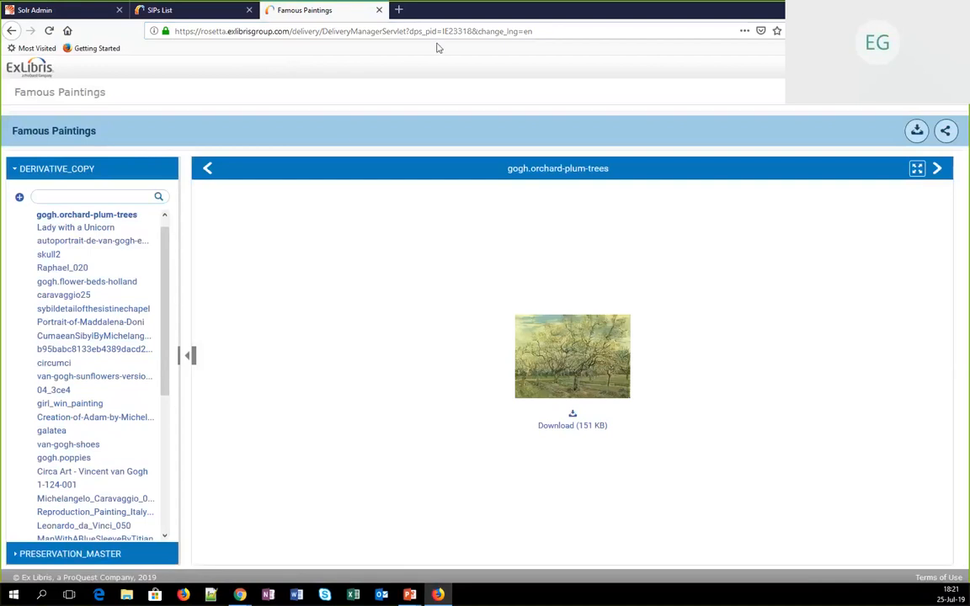
Load the Famous Paintings page with toc_pane=hide added to its URL before change_lng, and test expanding and collapsing the table of contents pane
{"action": "left_click", "coordinate": [476, 32]}
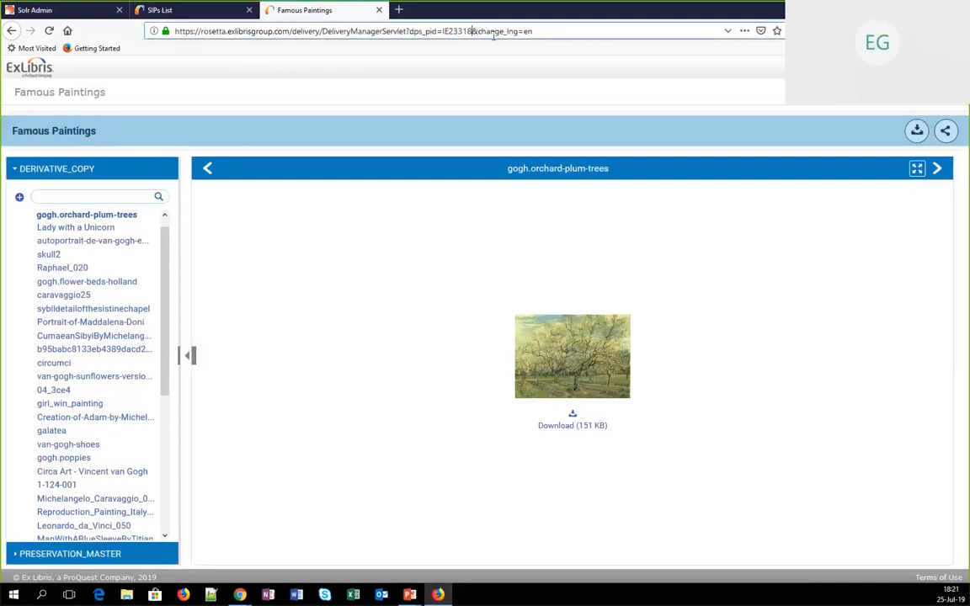
{"action": "left_click", "coordinate": [481, 31]}
{"action": "type", "text": "toc_pane"}
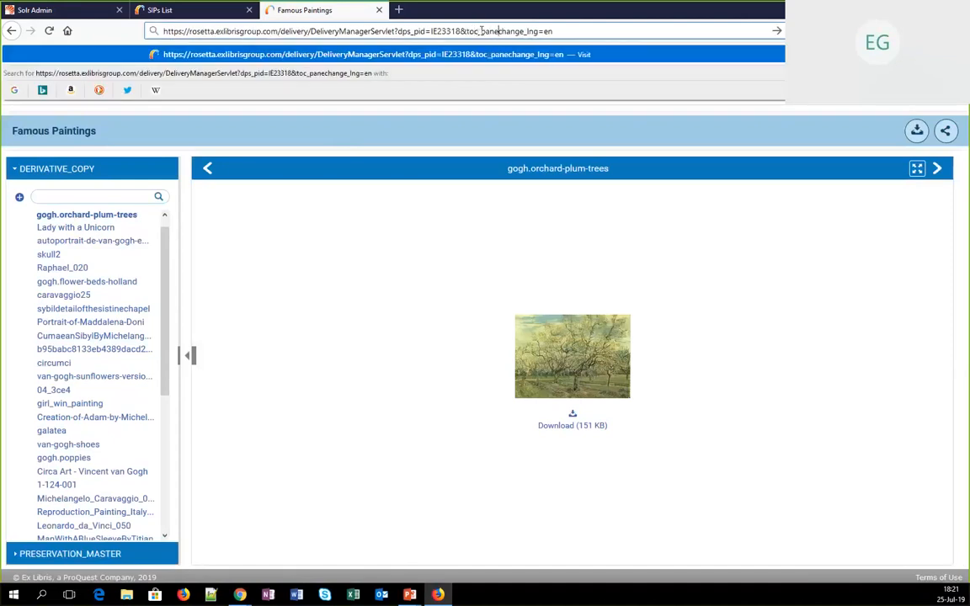
{"action": "type", "text": "="}
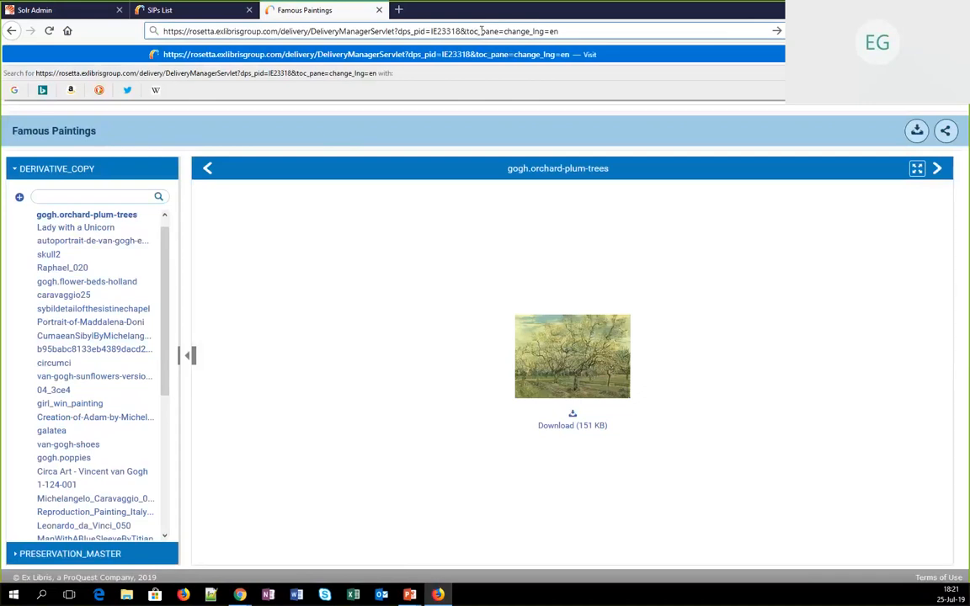
{"action": "type", "text": "hide"}
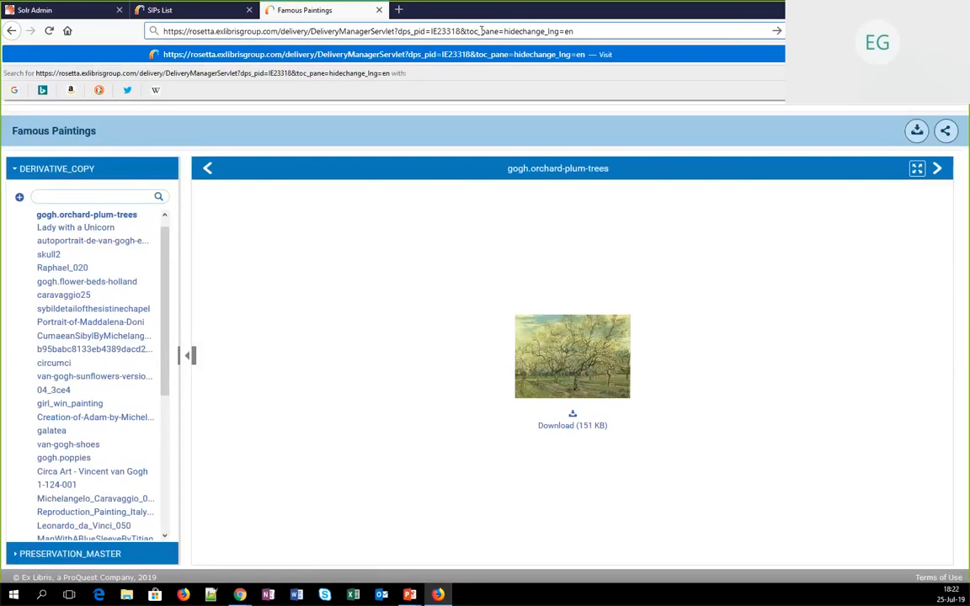
{"action": "type", "text": "&"}
{"action": "left_click", "coordinate": [652, 32]}
{"action": "key", "text": "Return"}
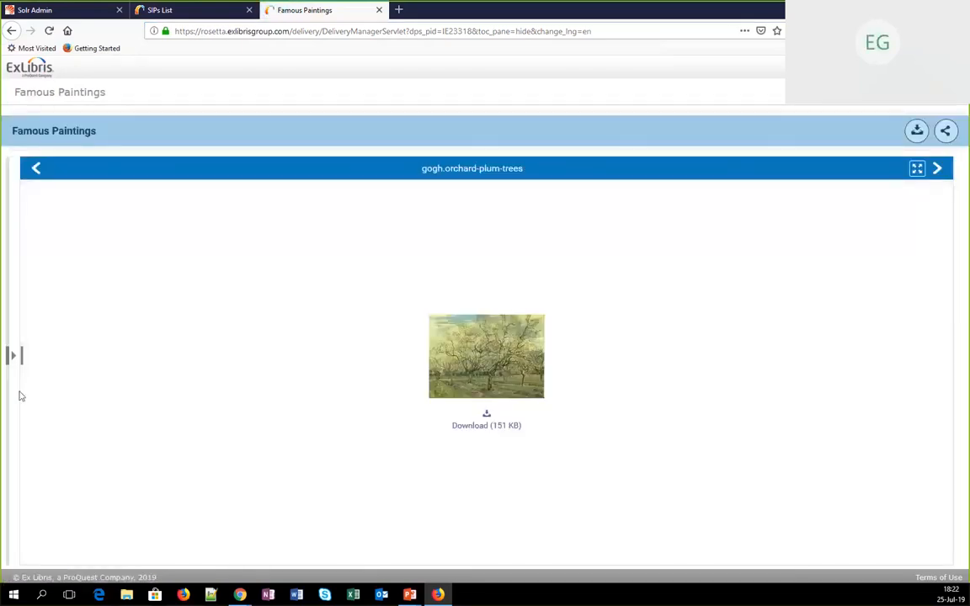
{"action": "left_click", "coordinate": [11, 356]}
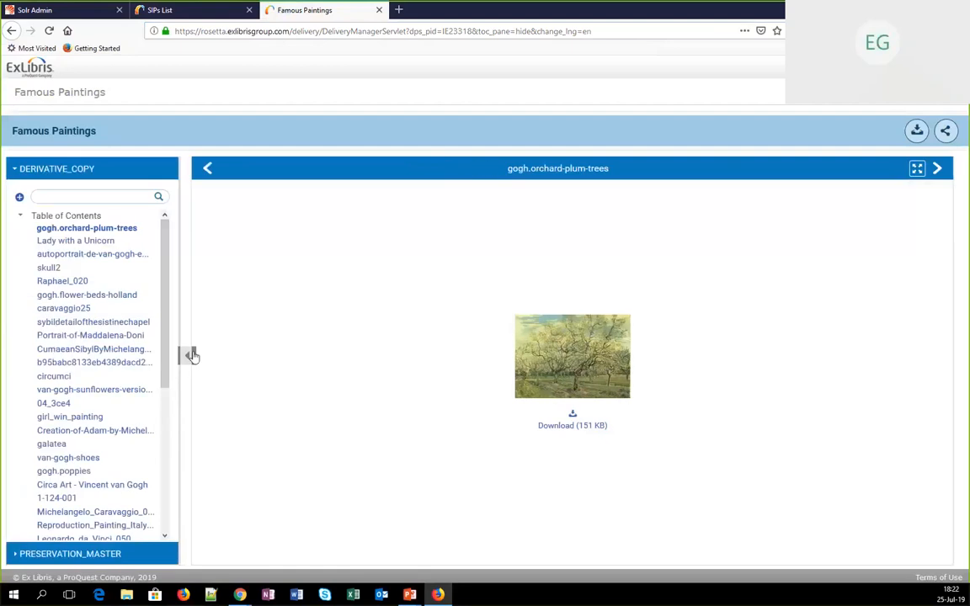
{"action": "left_click", "coordinate": [187, 355]}
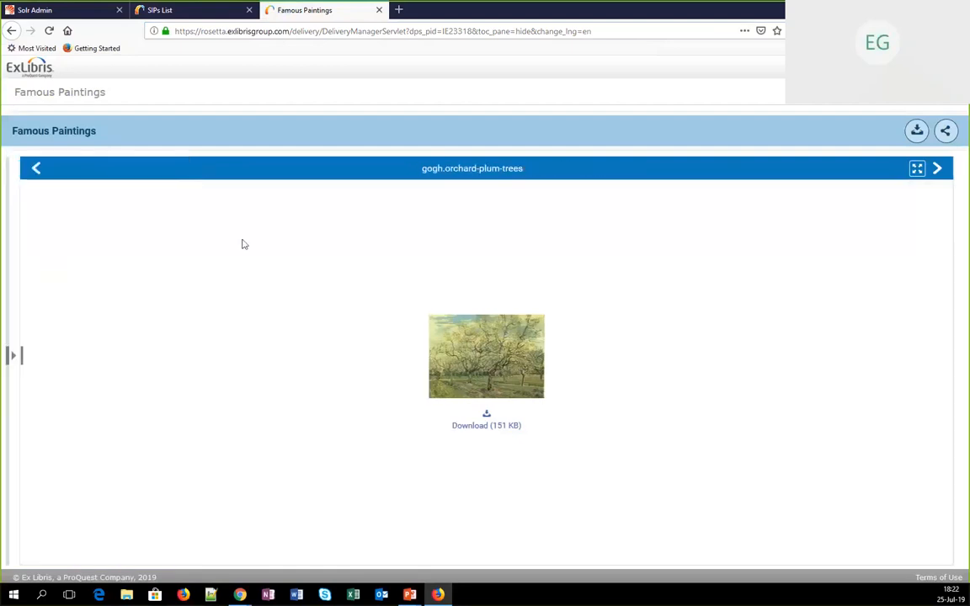
Replace toc_pane=hide with search=none in the page URL, load the viewer, and return to the PowerPoint slideshow
{"action": "left_click", "coordinate": [478, 31]}
{"action": "left_click", "coordinate": [479, 31]}
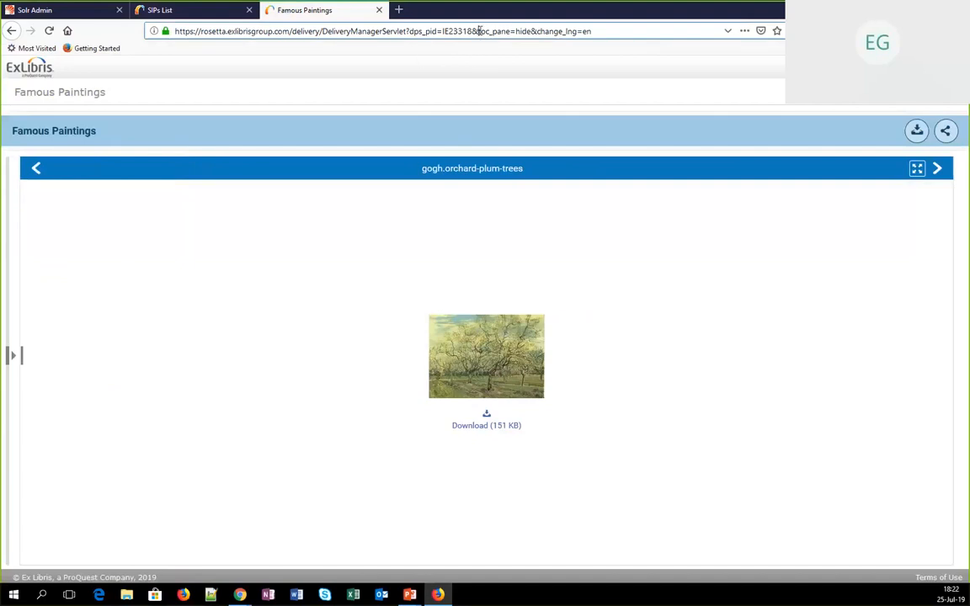
{"action": "left_click_drag", "start_coordinate": [478, 31], "coordinate": [498, 31]}
{"action": "key", "text": "shift+Right"}
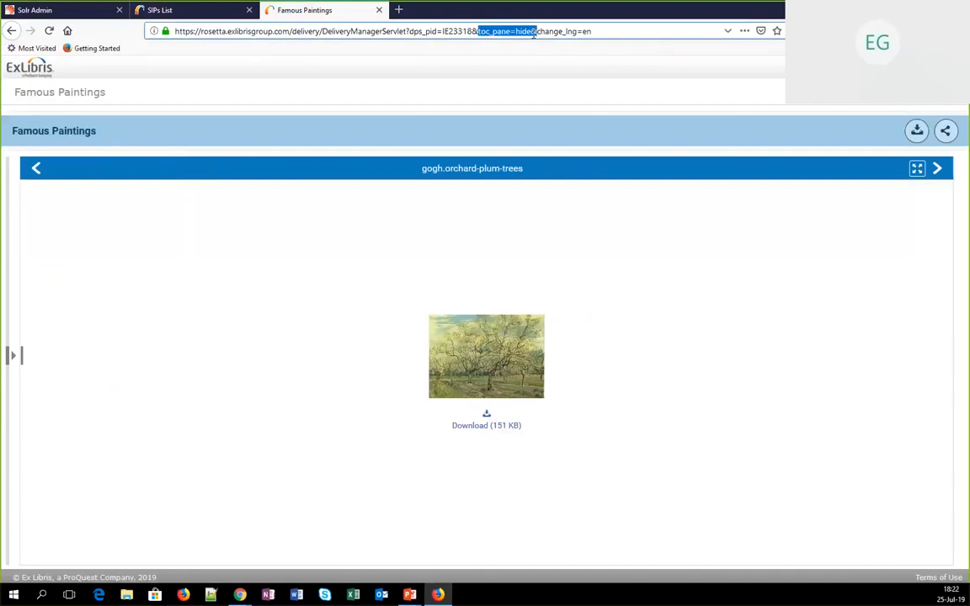
{"action": "key", "text": "BackSpace"}
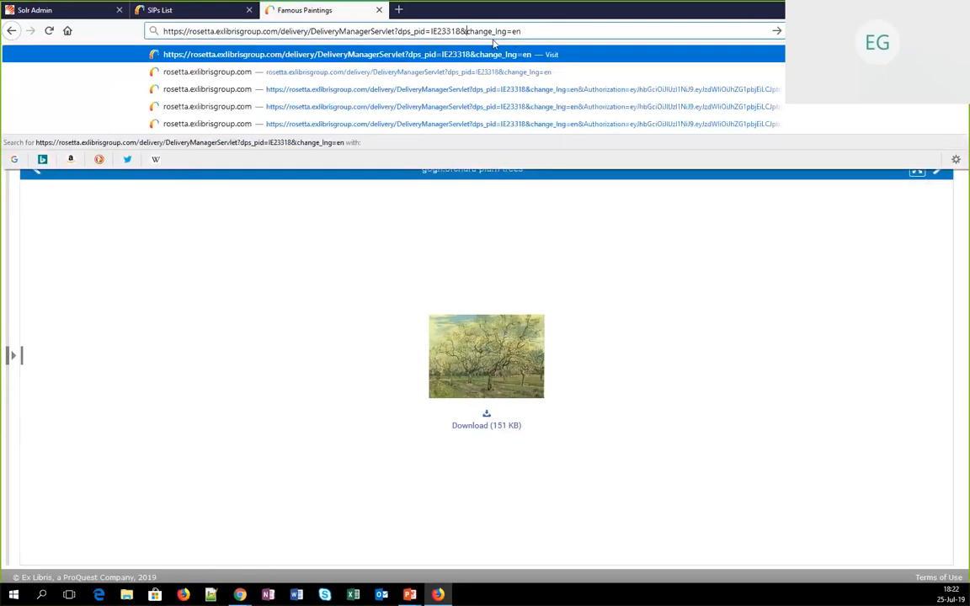
{"action": "type", "text": "search"}
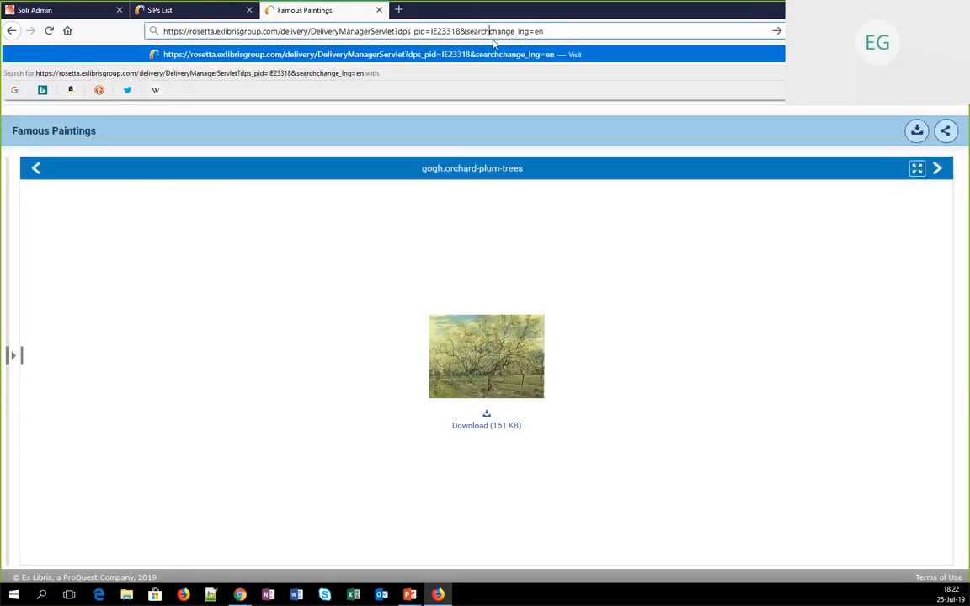
{"action": "type", "text": "=none"}
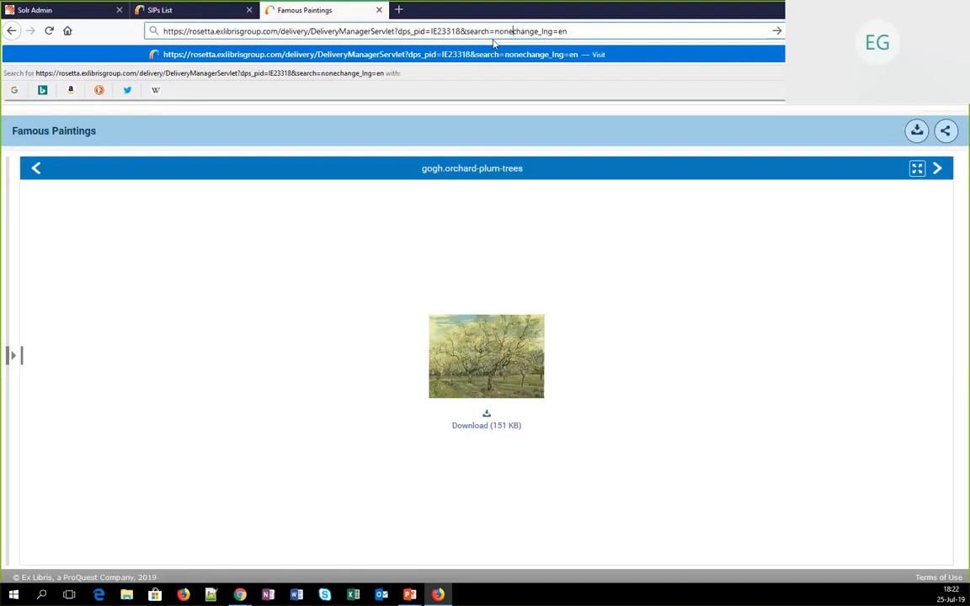
{"action": "type", "text": "&"}
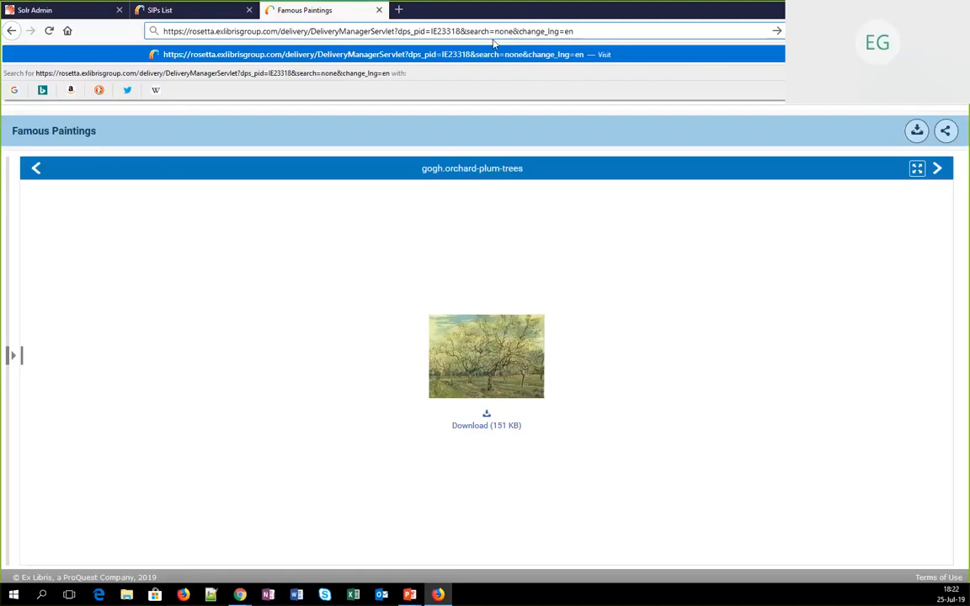
{"action": "key", "text": "Return"}
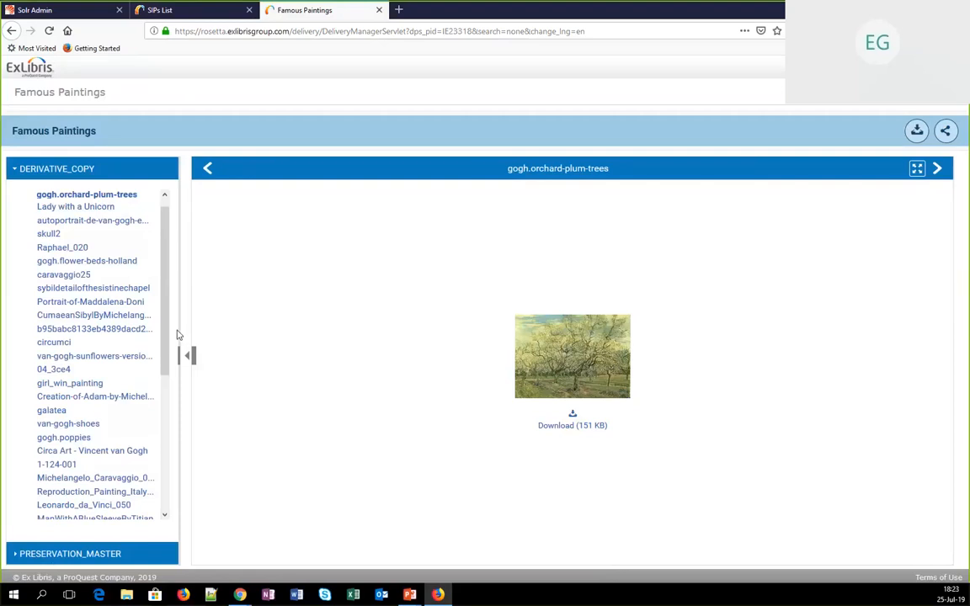
{"action": "key", "text": "alt+Tab"}
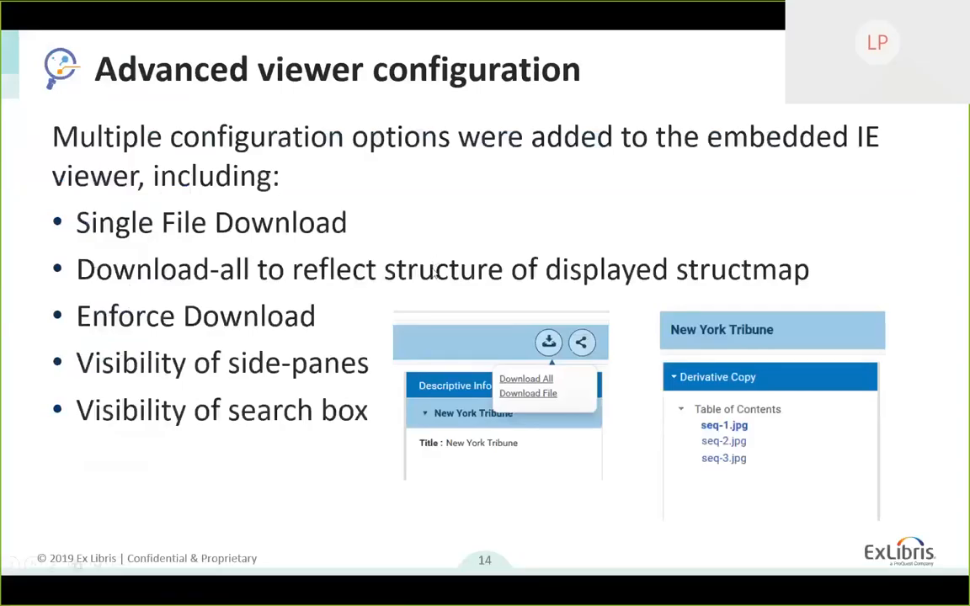